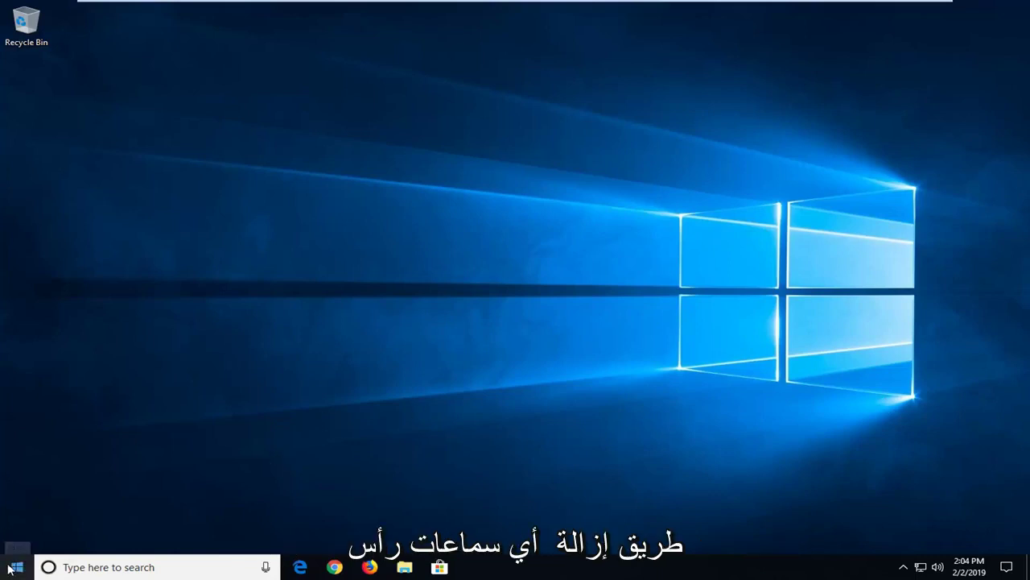
Step: Search the Start menu for 'device manager'
click(8, 564)
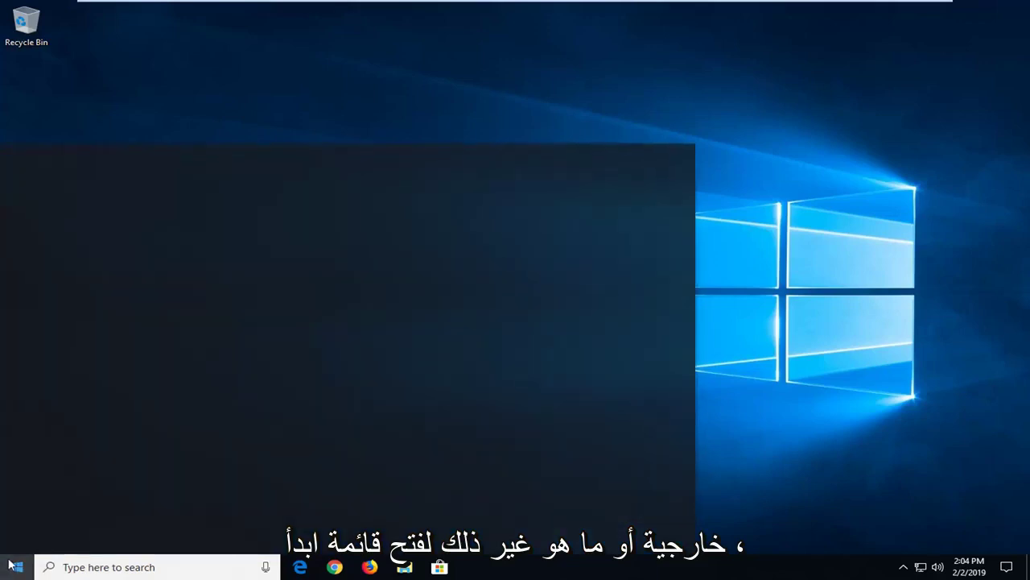
text(devic)
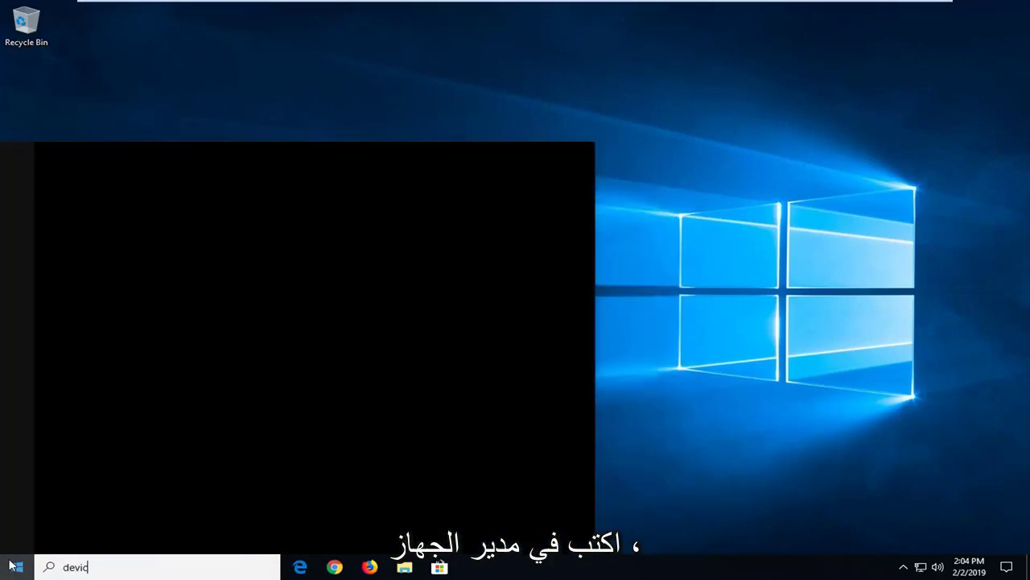
text(e manager)
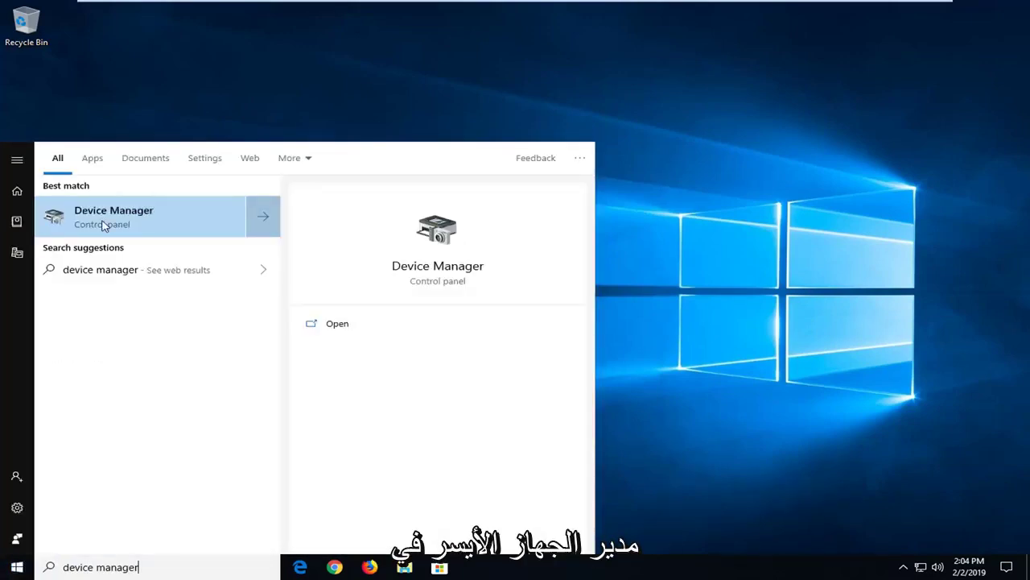
Step: Launch Device Manager, expand Sound, video and game controllers, and select High Definition Audio Device
click(95, 218)
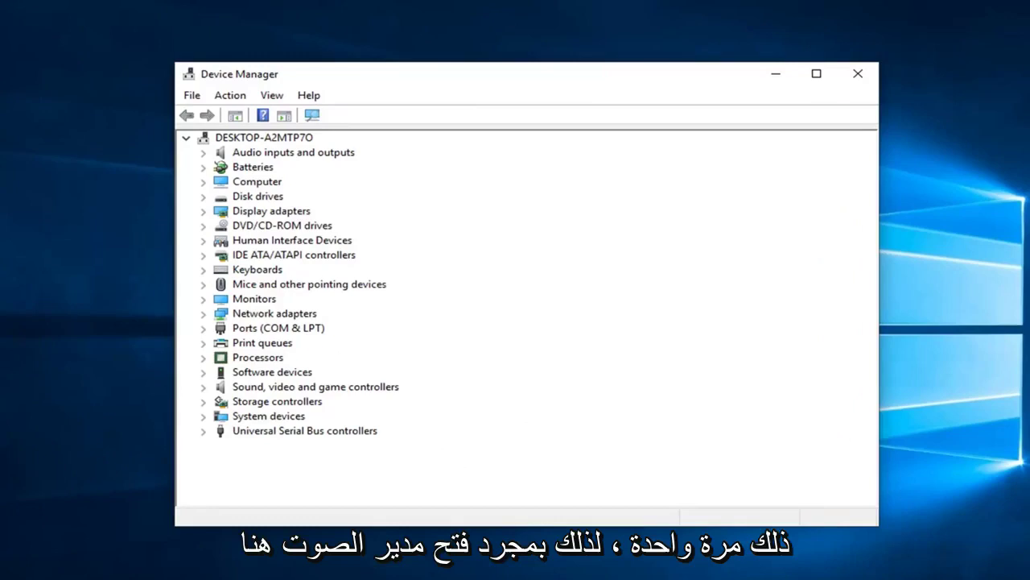
click(257, 387)
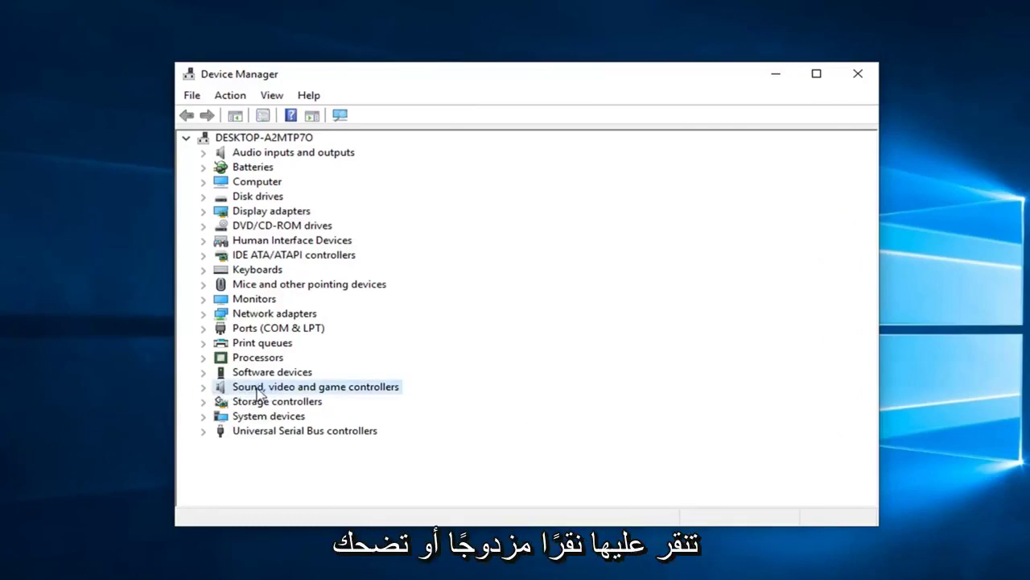
click(204, 387)
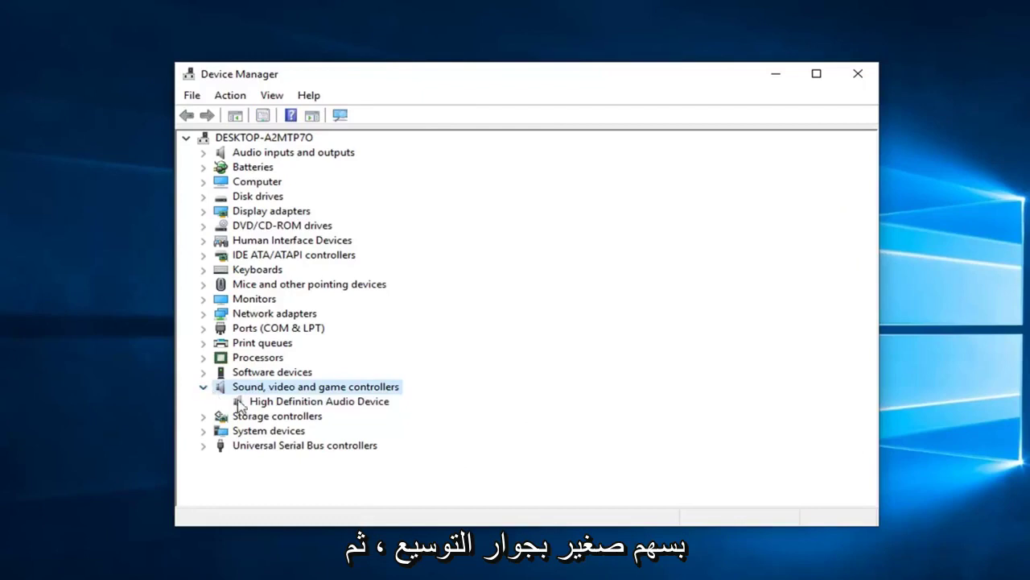
click(280, 402)
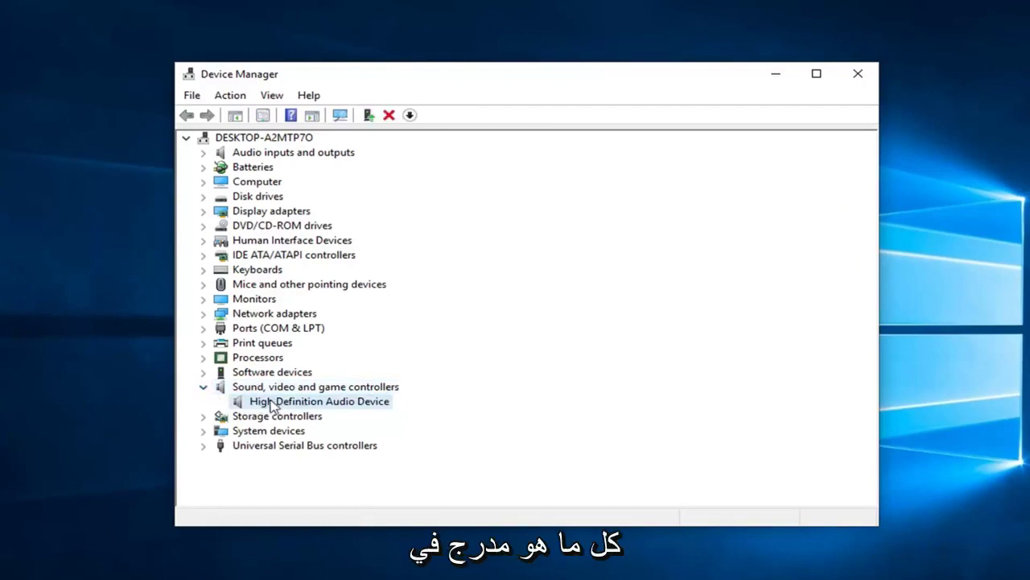
Step: Disable the High Definition Audio Device, confirm, then enable it again
right_click(269, 407)
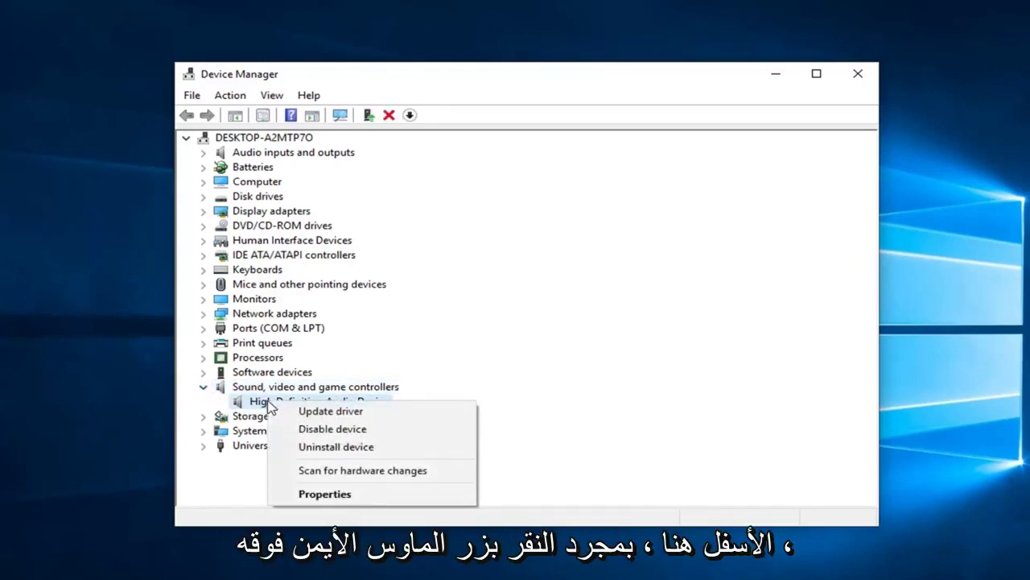
click(329, 430)
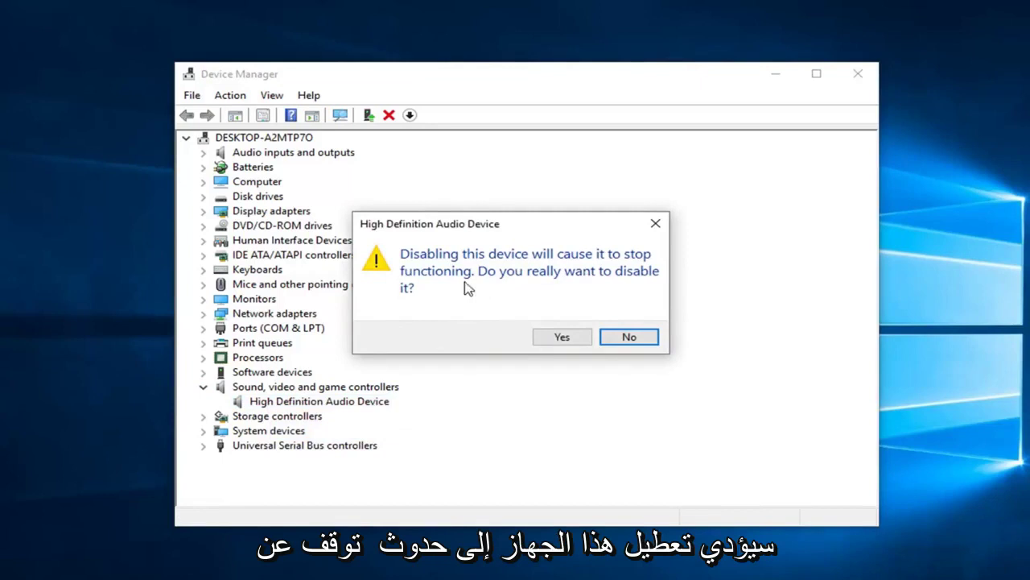
click(562, 337)
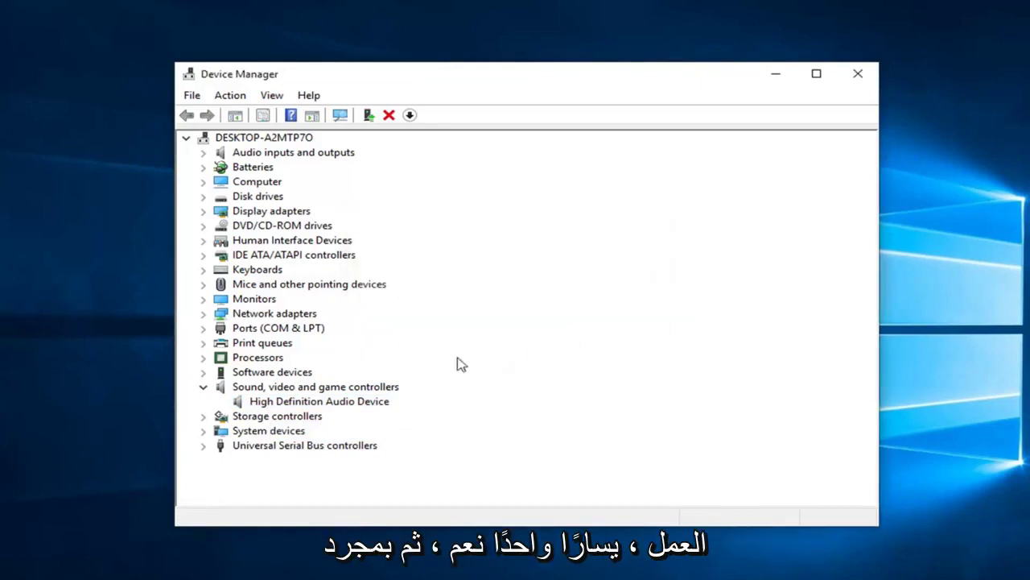
right_click(293, 406)
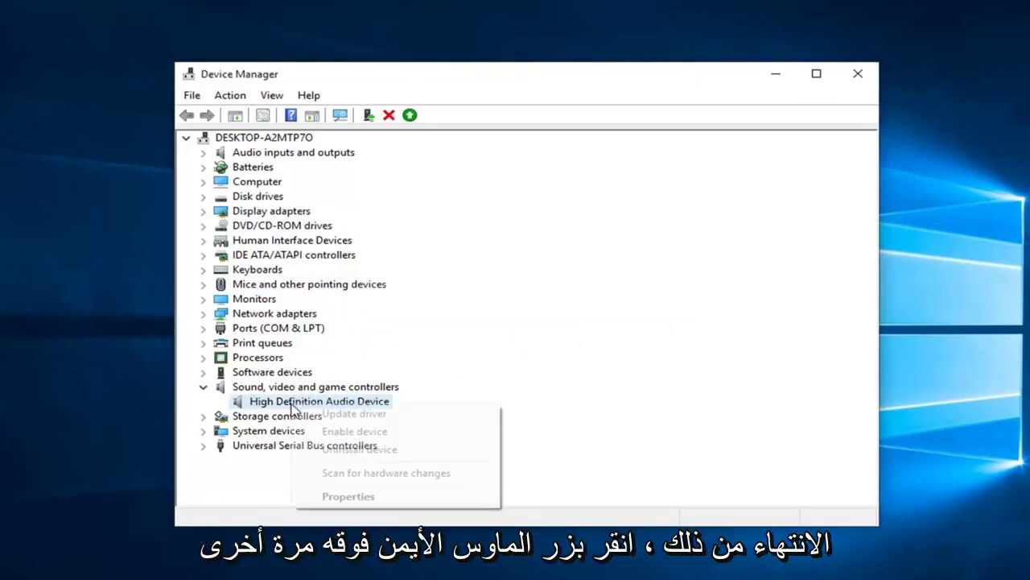
click(339, 431)
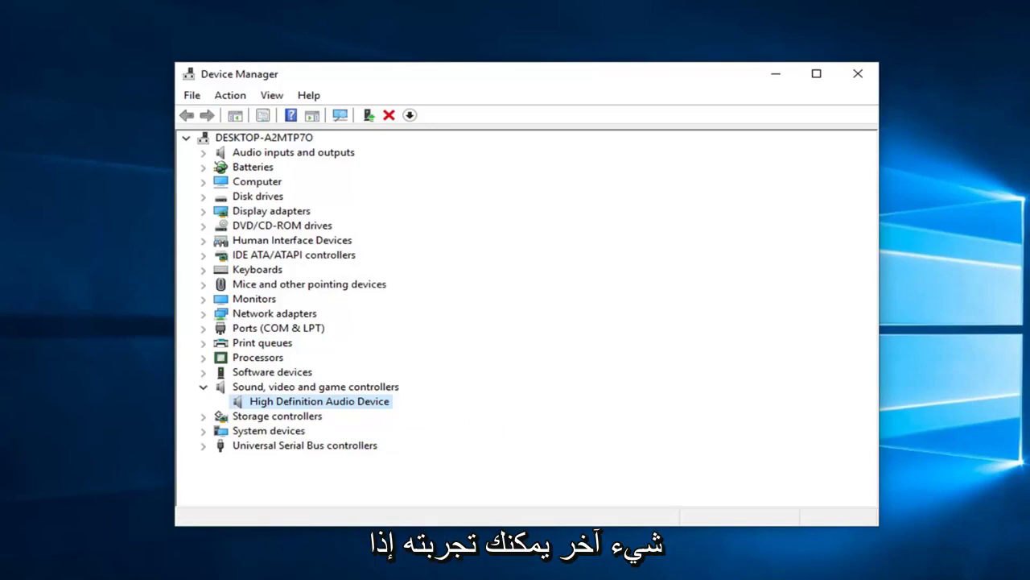
Step: Close Device Manager and open the Run dialog via a Start search for 'run'
click(858, 73)
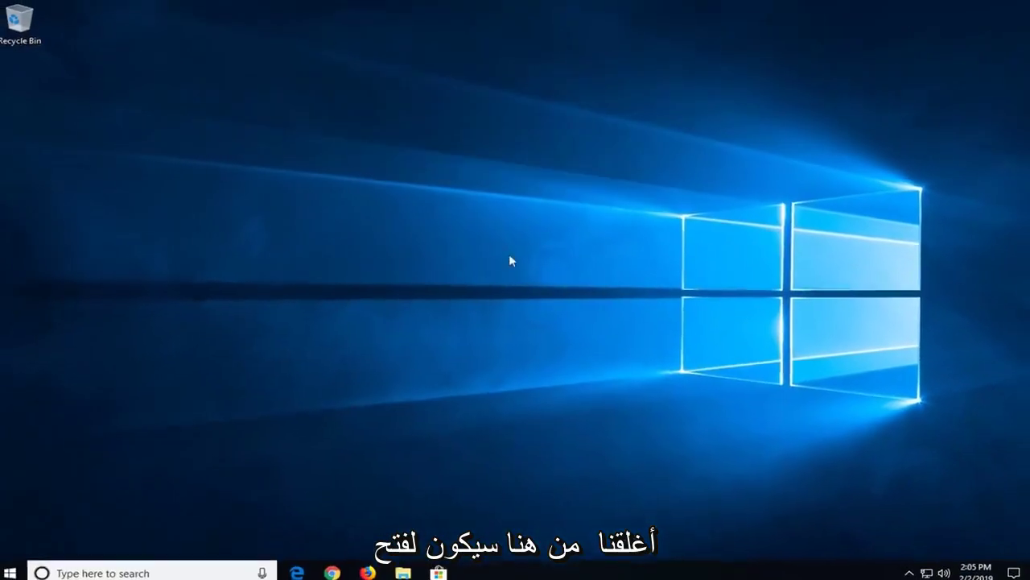
click(8, 568)
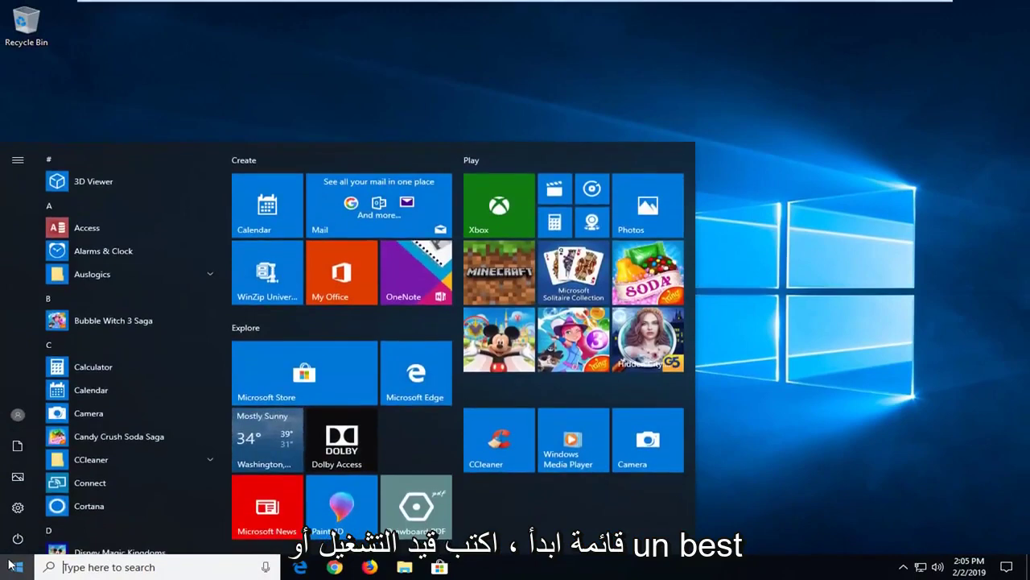
text(run)
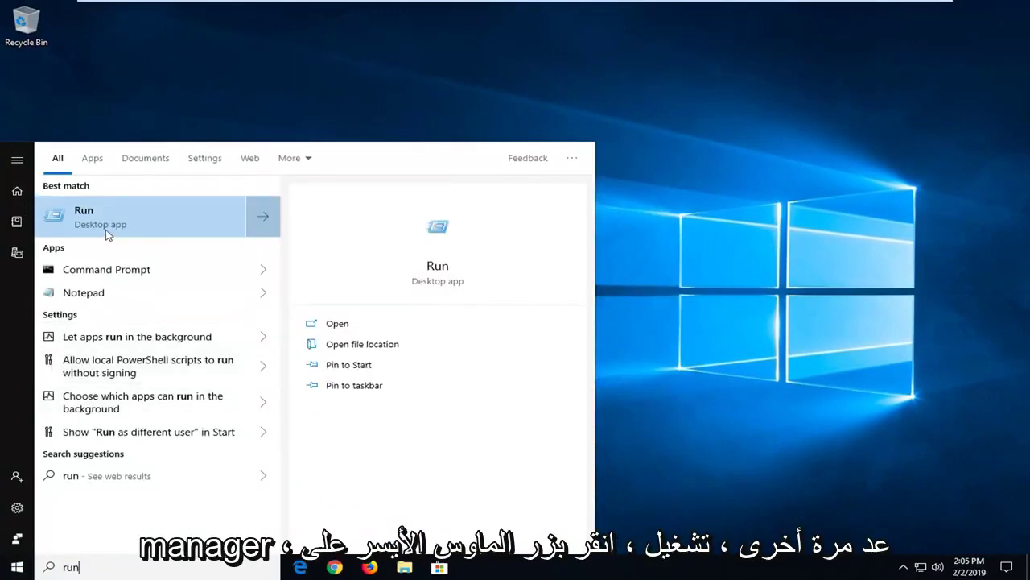
click(119, 225)
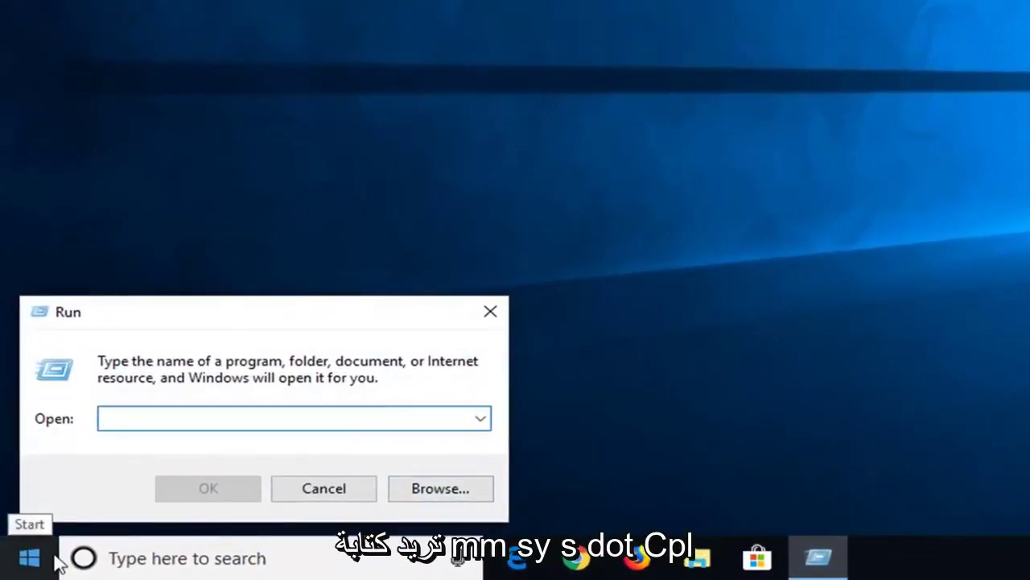
Step: Run mmsys.cpl to bring up the Sound control panel
text(mm)
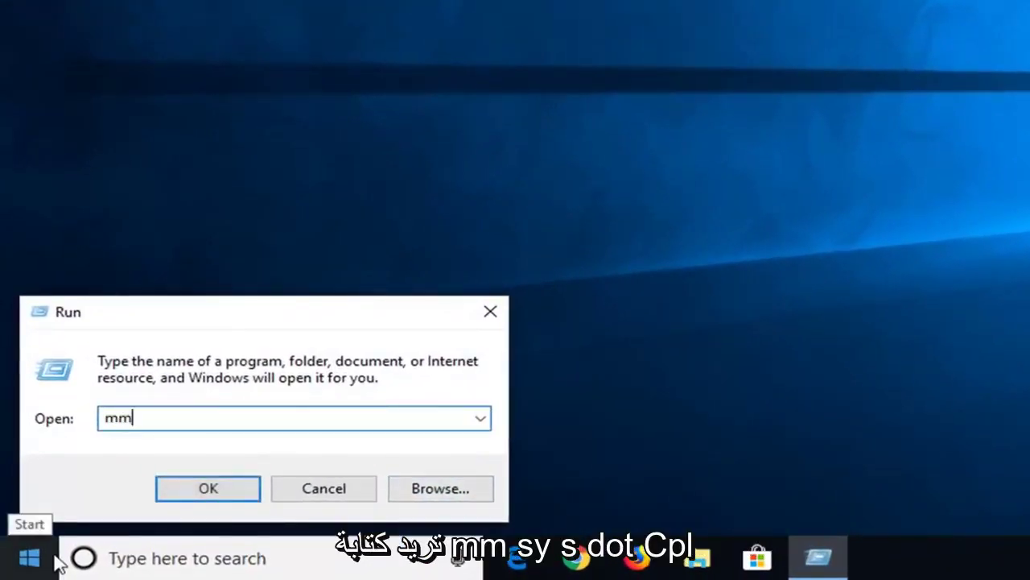
text(sys)
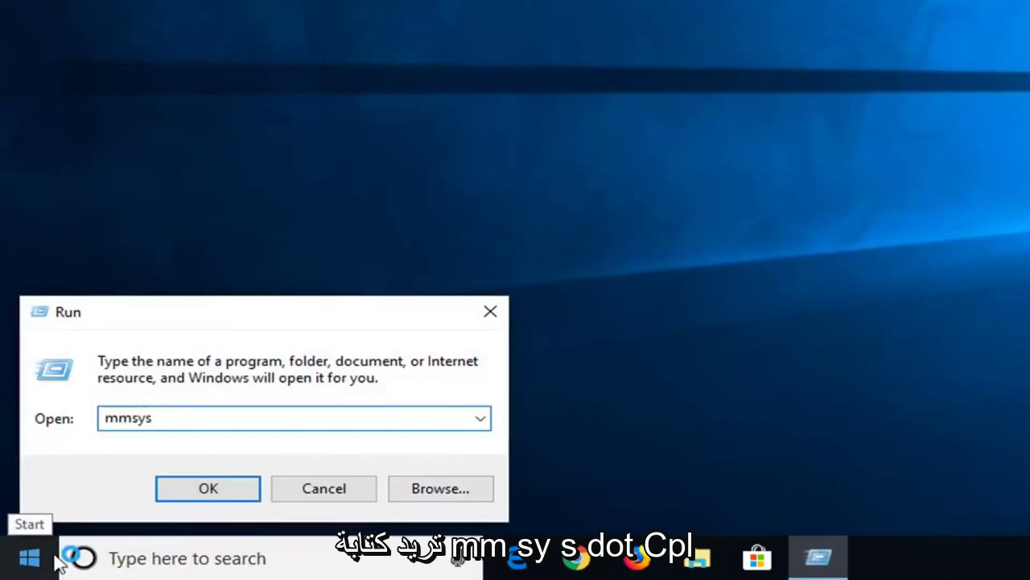
text(.cpl)
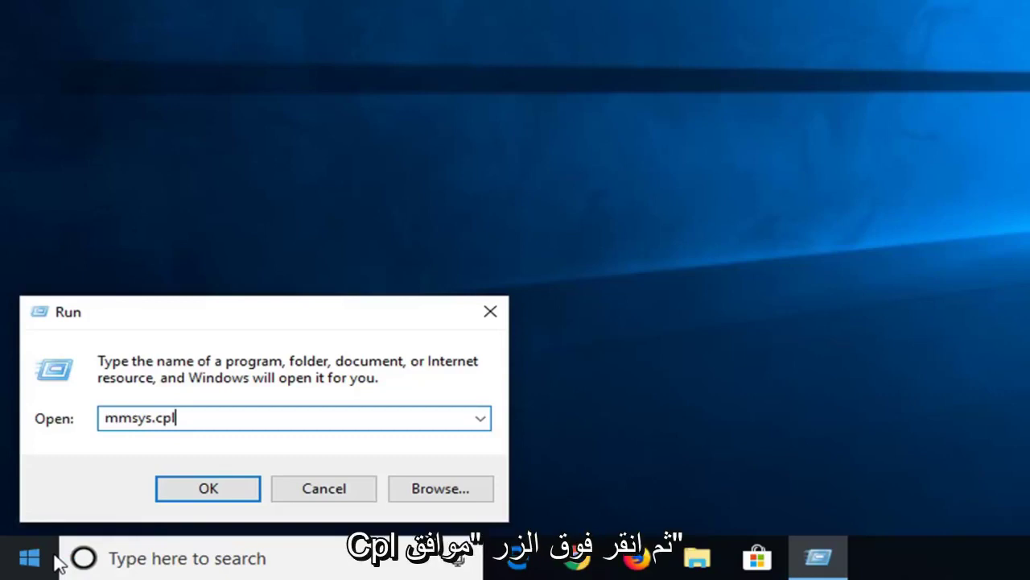
click(211, 490)
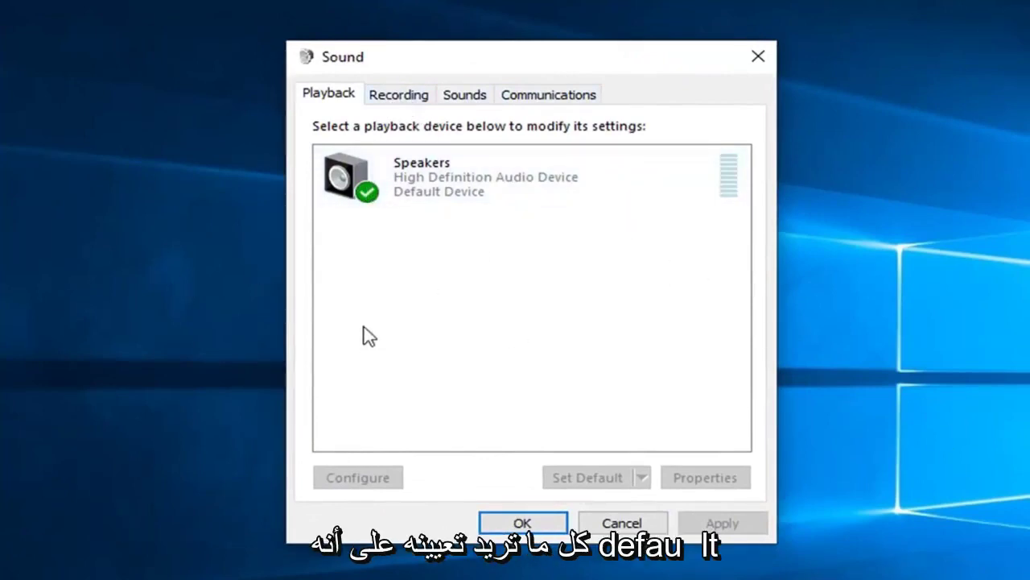
Step: Look over the Playback and Recording devices, finishing with Speakers selected on Playback
click(451, 179)
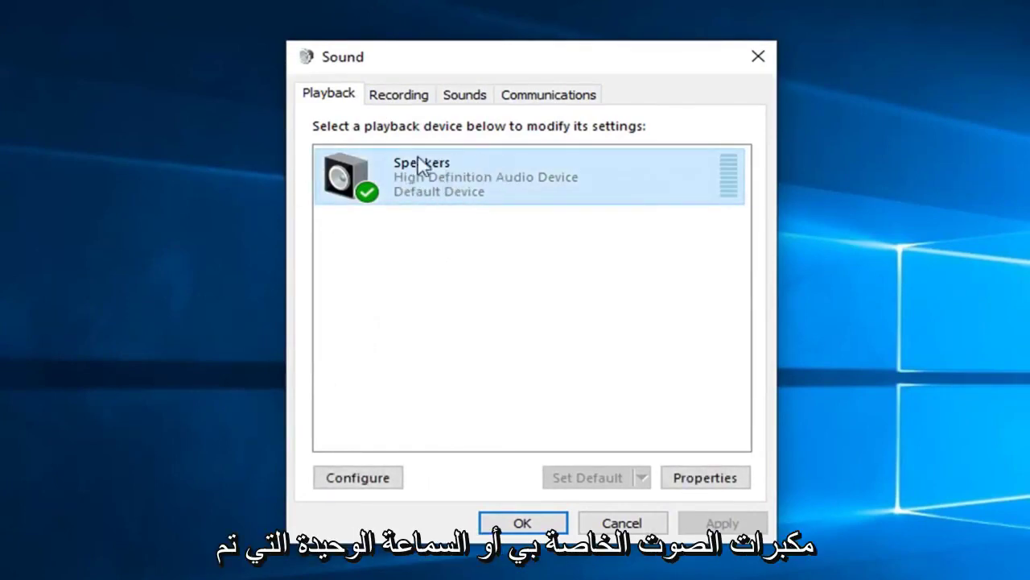
click(400, 101)
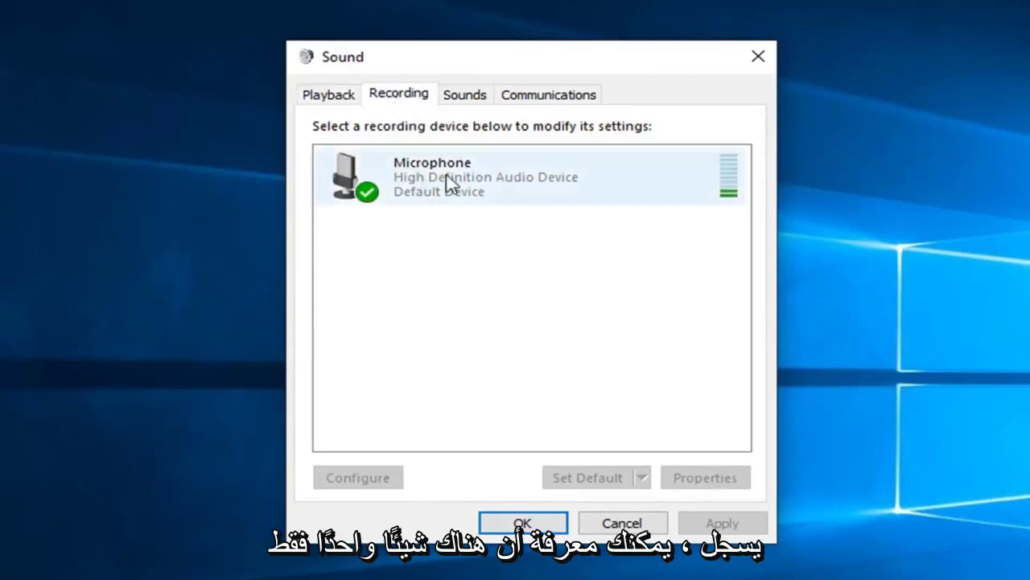
click(544, 189)
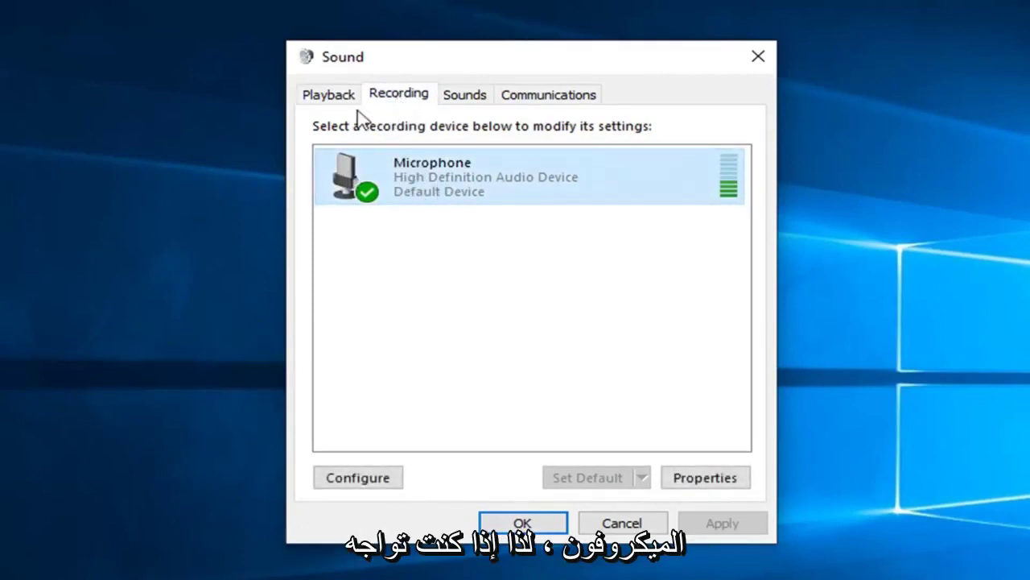
click(328, 100)
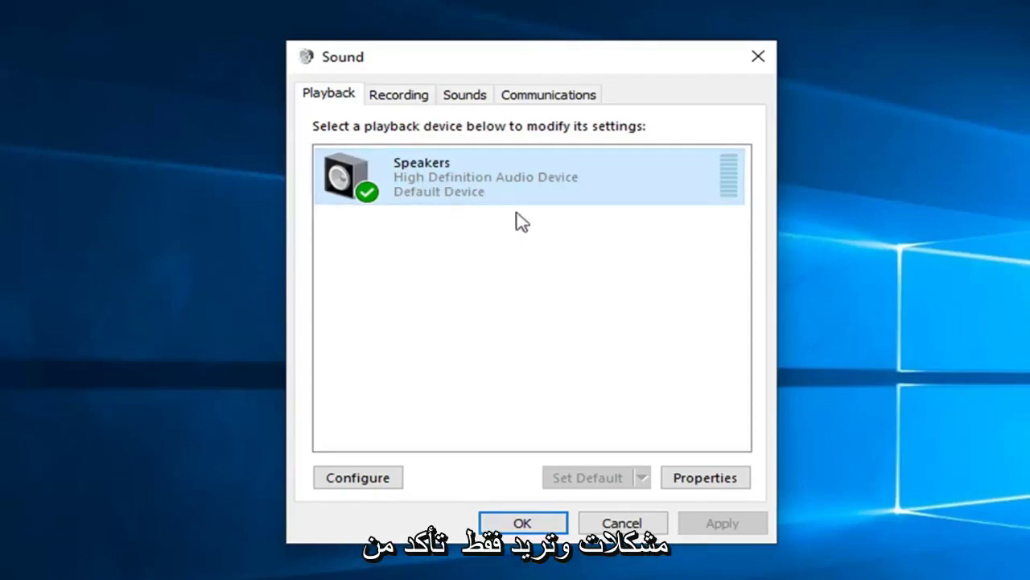
click(389, 208)
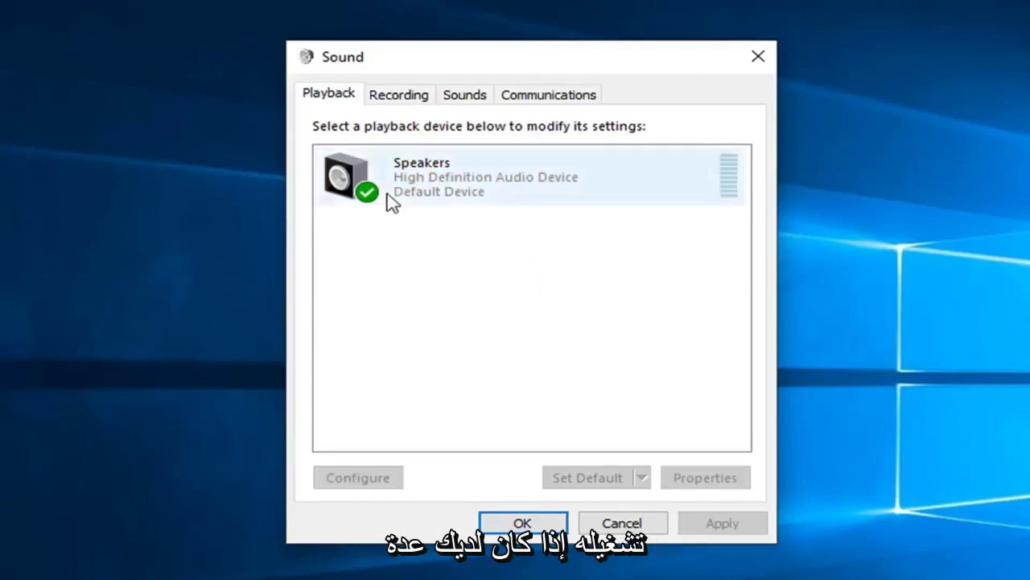
click(427, 179)
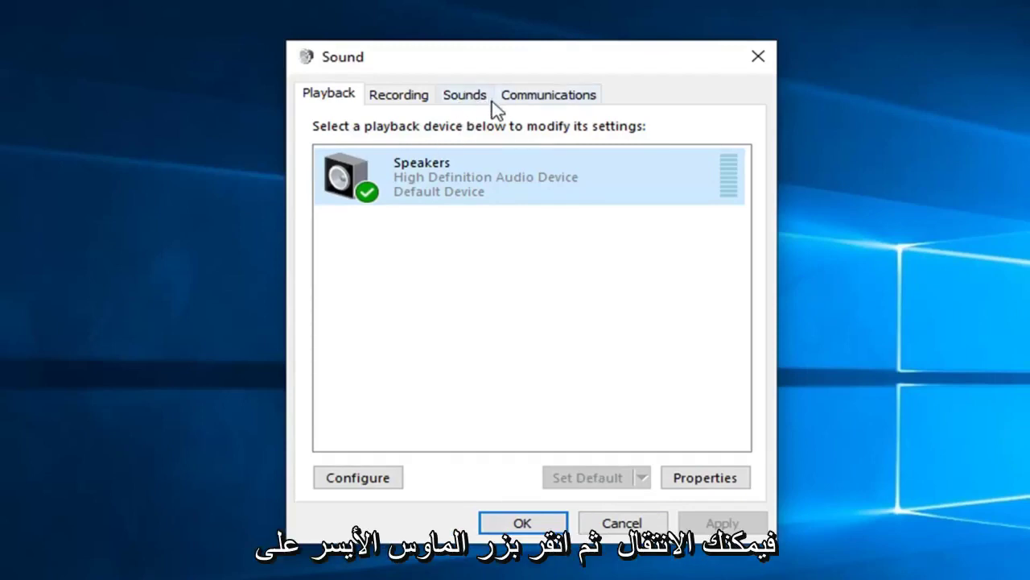
Step: In Speakers Properties, check the Advanced default format stays 16 bit, 48000 Hz (DVD Quality), then click OK
click(705, 481)
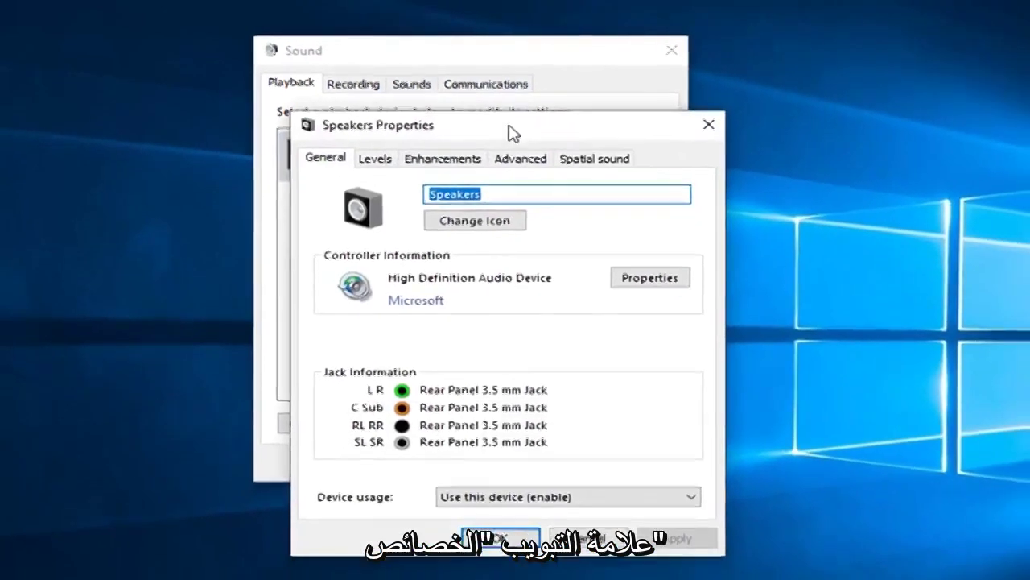
drag(511, 132, 508, 282)
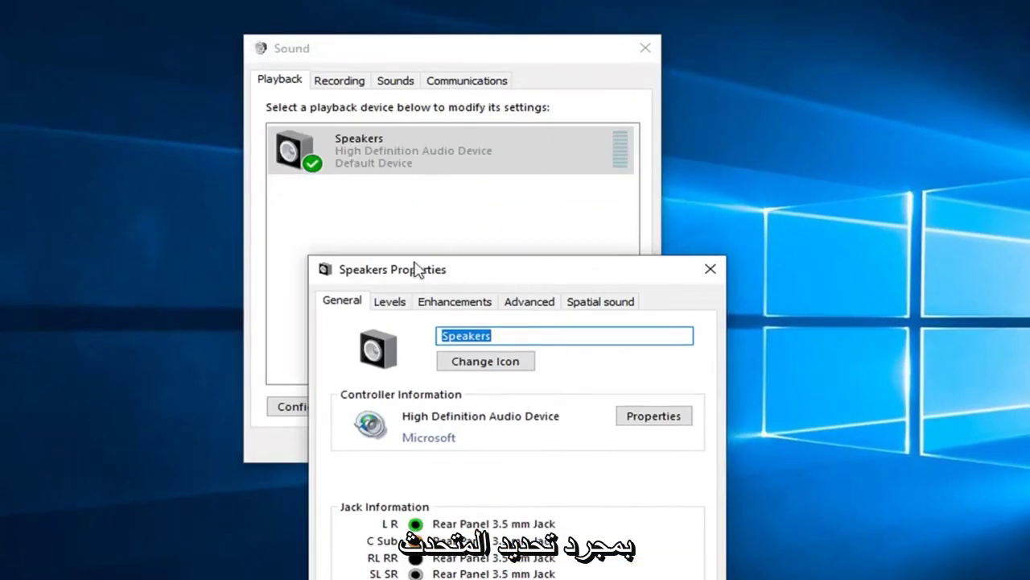
drag(431, 278, 368, 76)
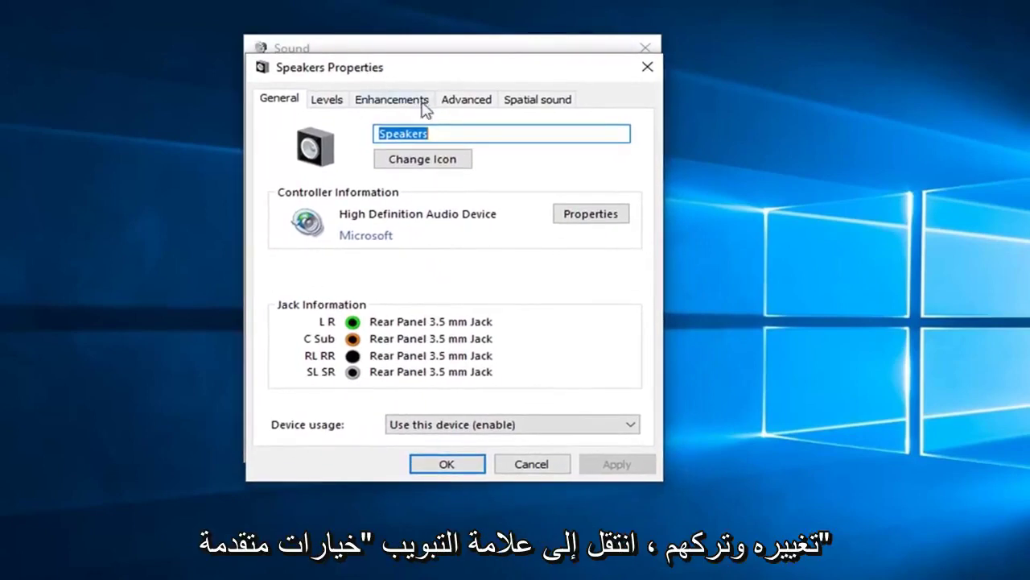
click(457, 105)
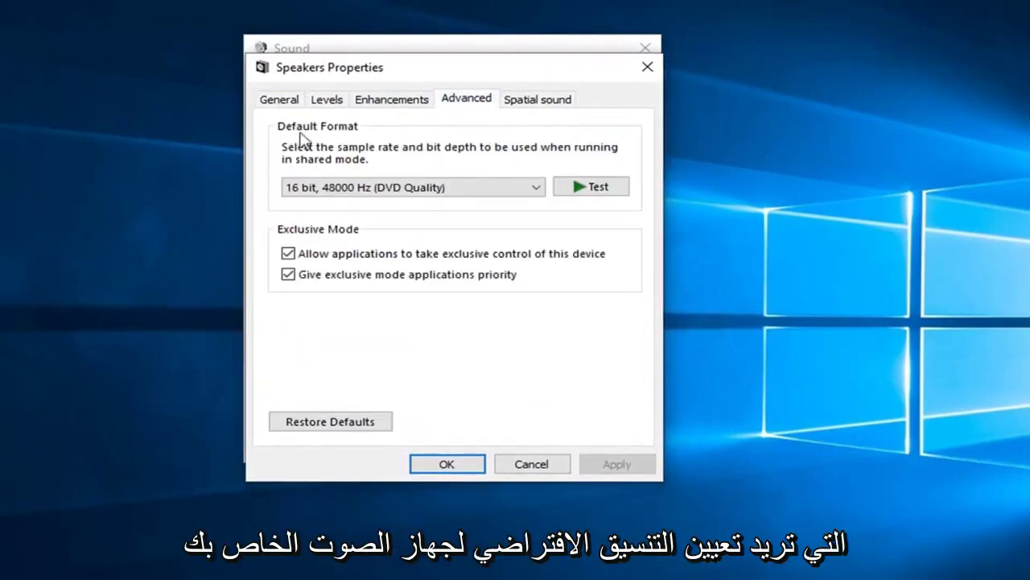
click(364, 194)
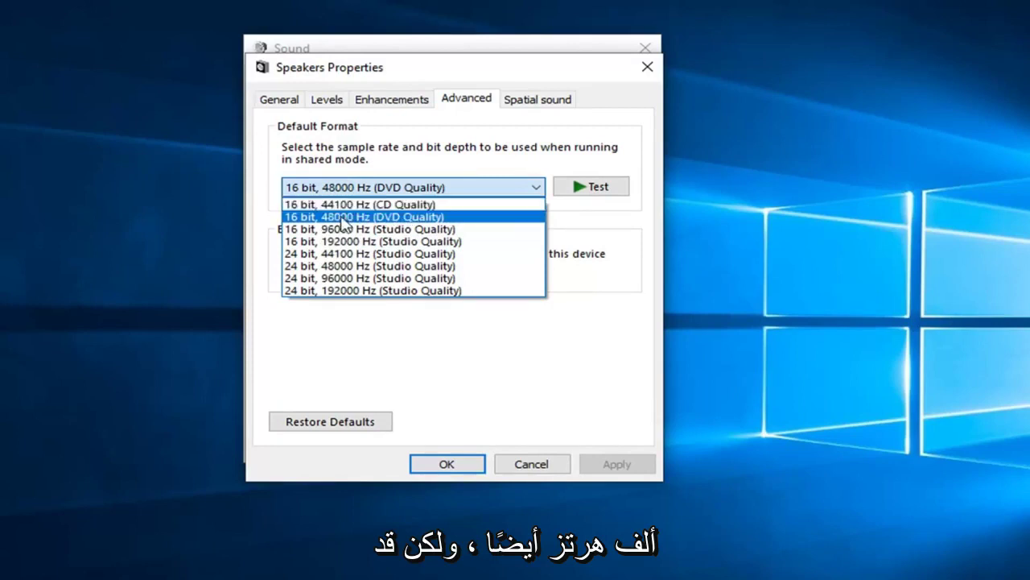
click(472, 157)
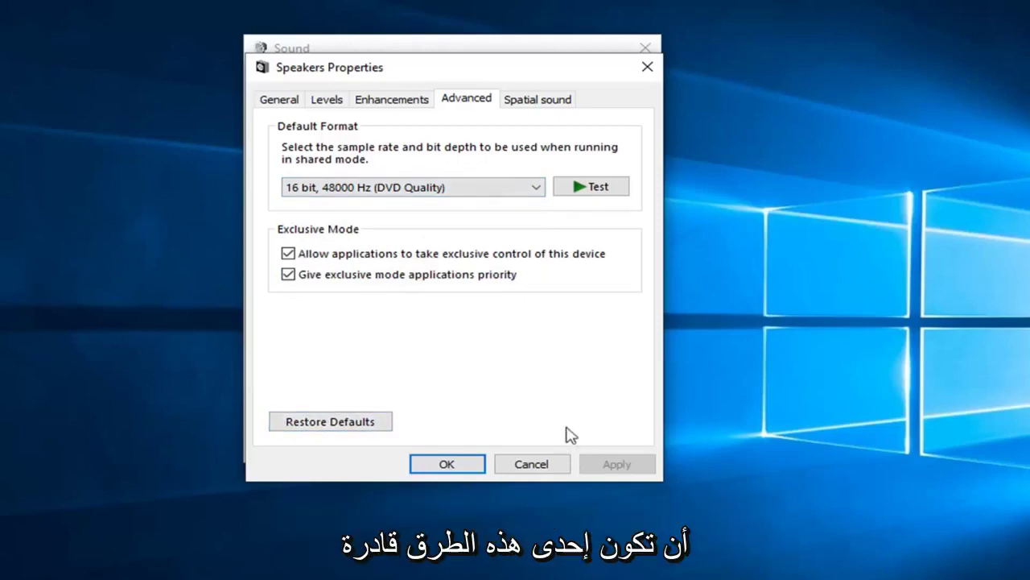
click(445, 464)
Step: Click OK to close the Sound window
click(448, 427)
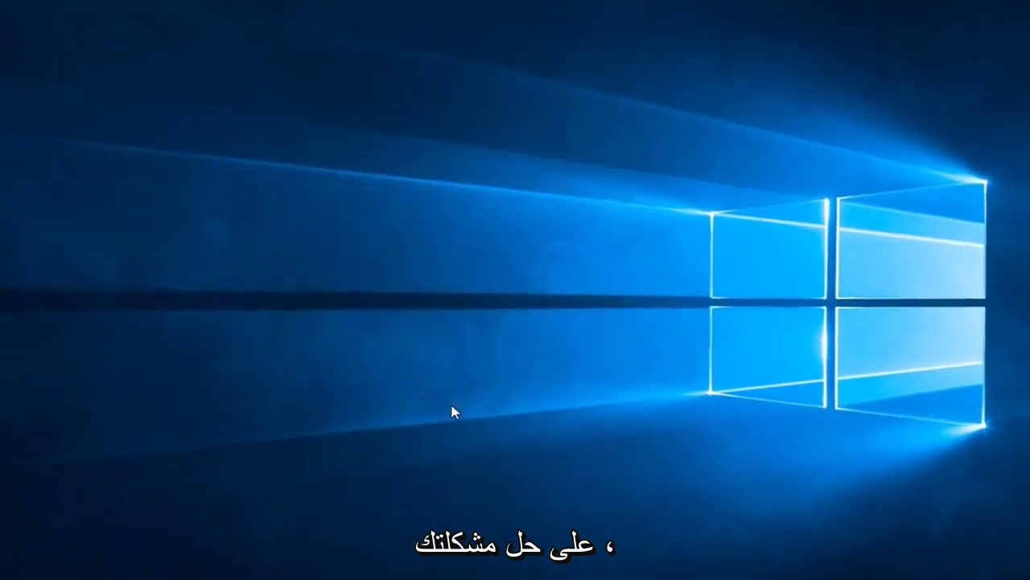